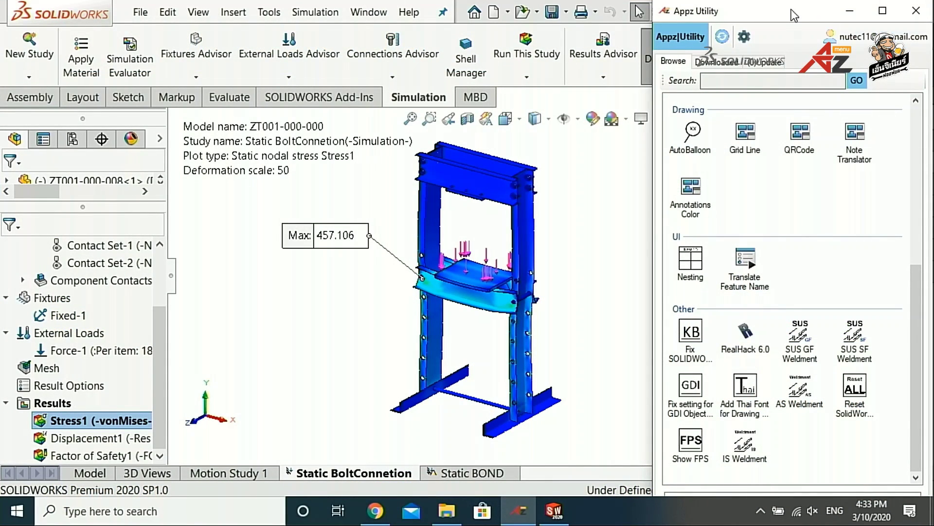
Move Appz Utility toward the screen centre and reopen AppzUtility via an 'appz' Start search
{"action": "left_click_drag", "start_coordinate": [794, 10], "coordinate": [583, 19]}
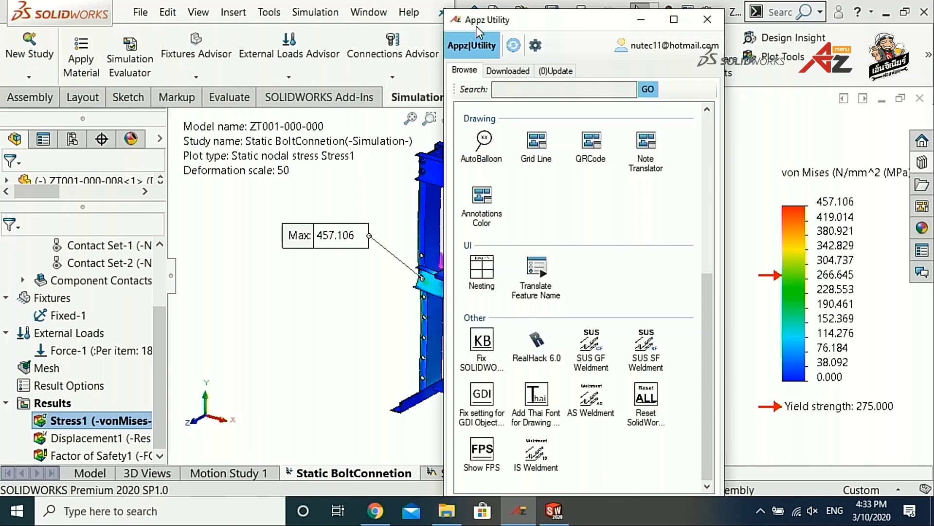
{"action": "left_click", "coordinate": [22, 518]}
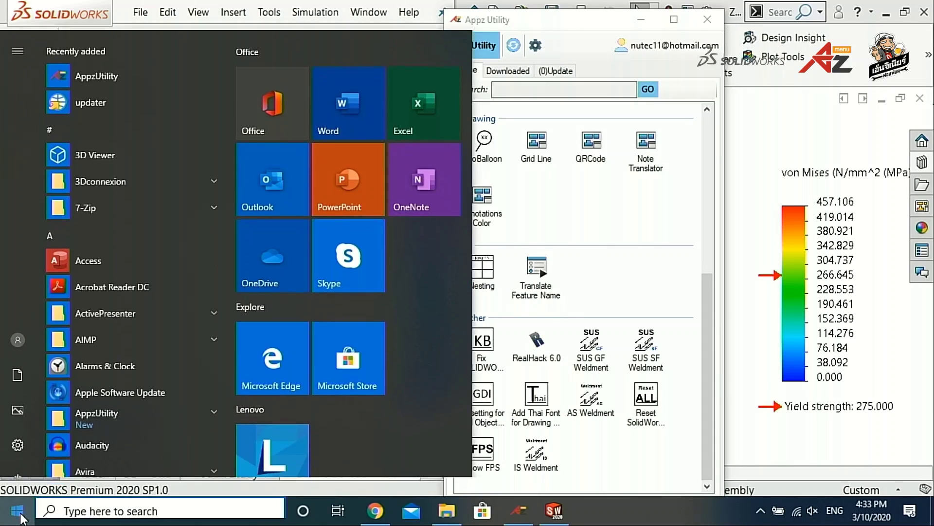
{"action": "type", "text": "appz"}
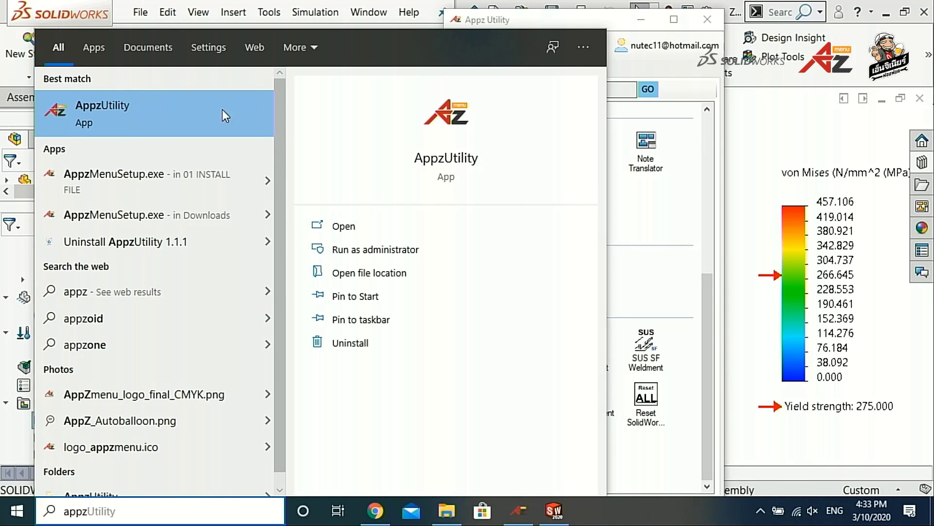
{"action": "left_click", "coordinate": [197, 116]}
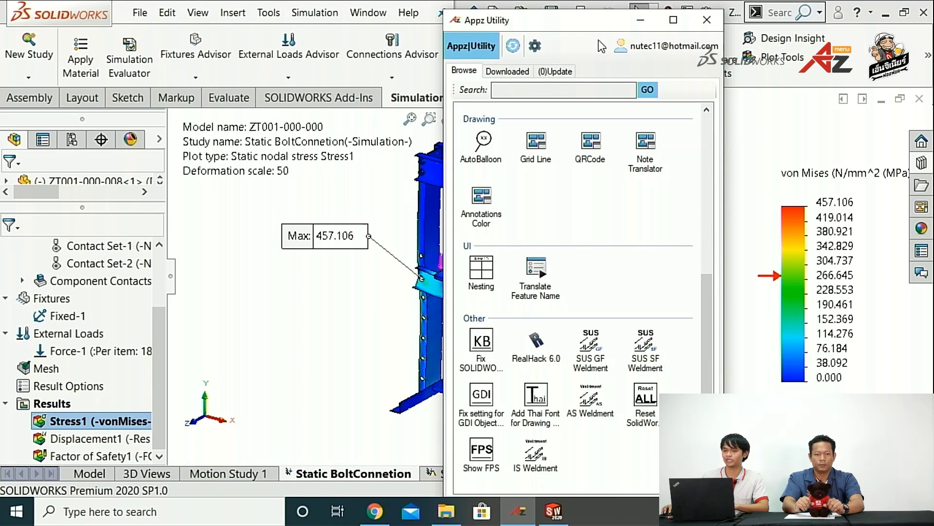
Close the frame model's simulation document in SOLIDWORKS, answering the save prompt
{"action": "left_click", "coordinate": [229, 363]}
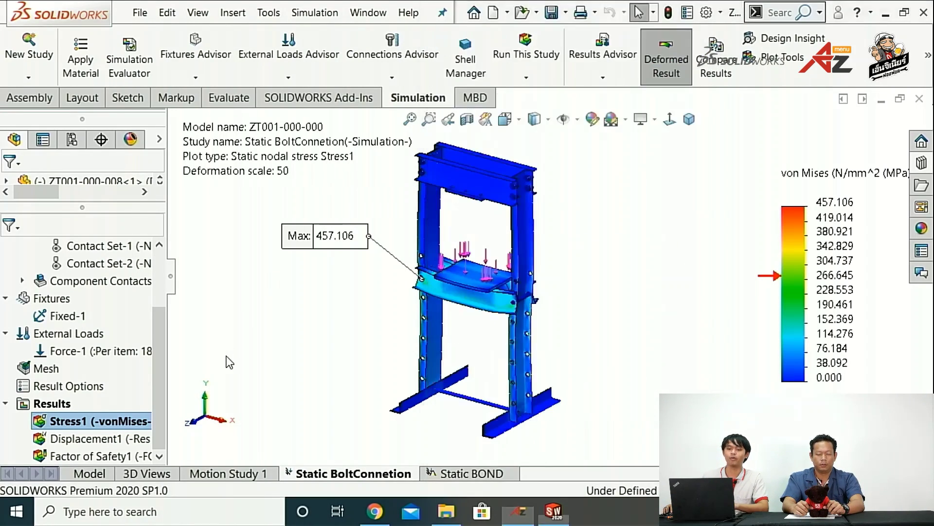
{"action": "left_click", "coordinate": [438, 270]}
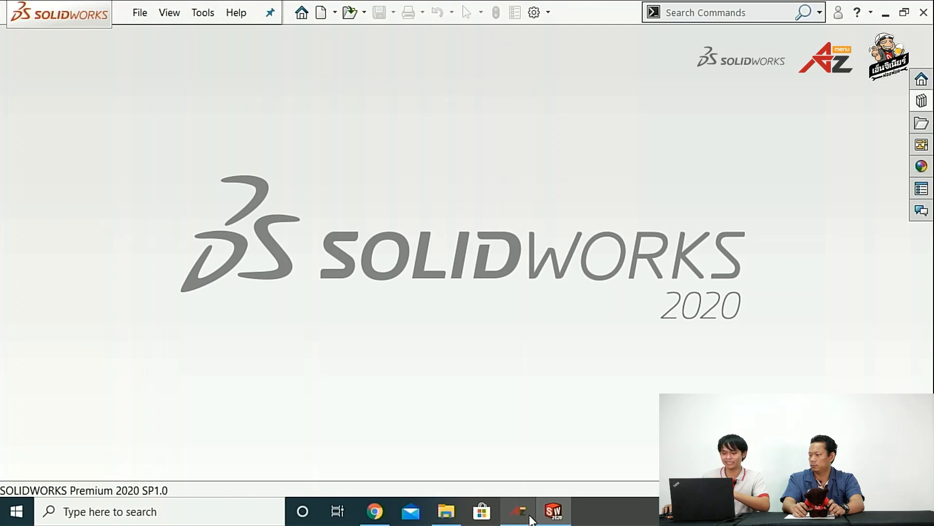
{"action": "left_click", "coordinate": [528, 516]}
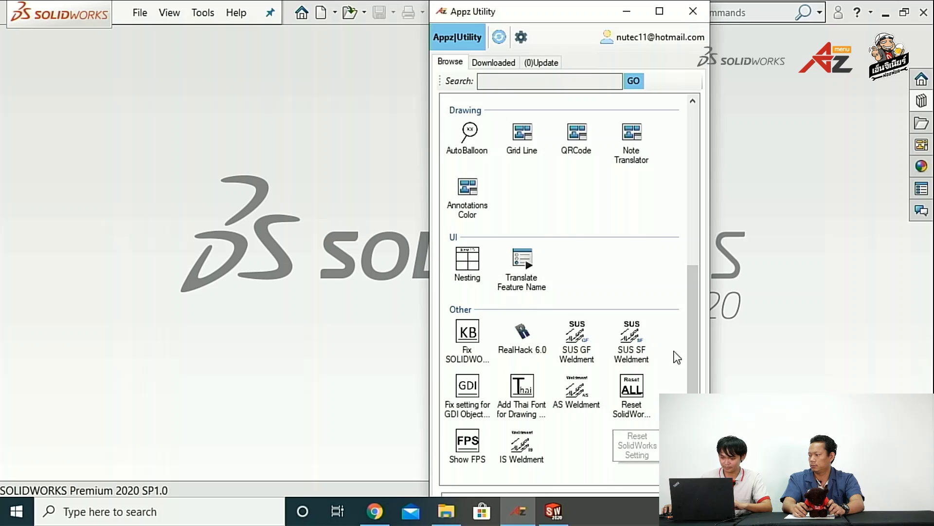
Scroll the Browse list to the Other group and select Reset SolidWorks Setting
{"action": "mouse_move", "coordinate": [692, 331]}
{"action": "left_mouse_down"}
{"action": "mouse_move", "coordinate": [707, 174]}
{"action": "mouse_move", "coordinate": [697, 343]}
{"action": "left_mouse_up"}
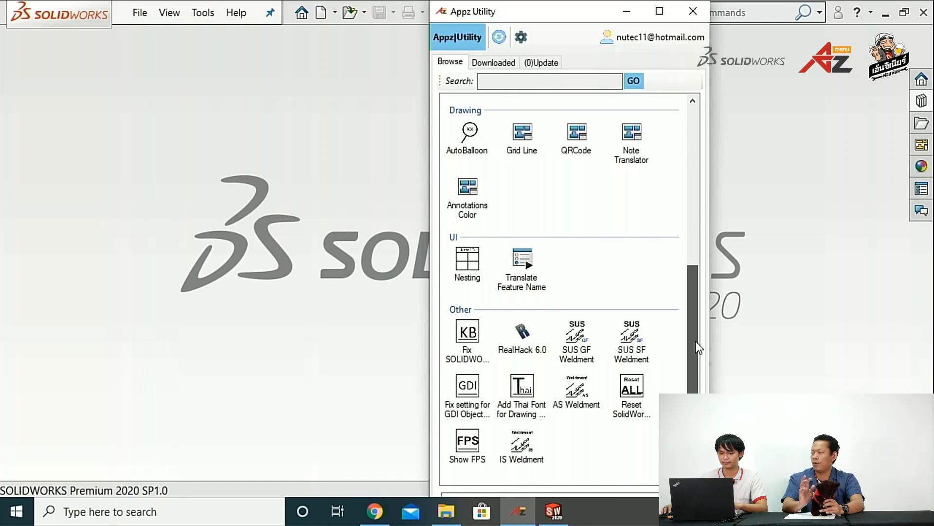
{"action": "left_click_drag", "start_coordinate": [696, 340], "coordinate": [696, 341]}
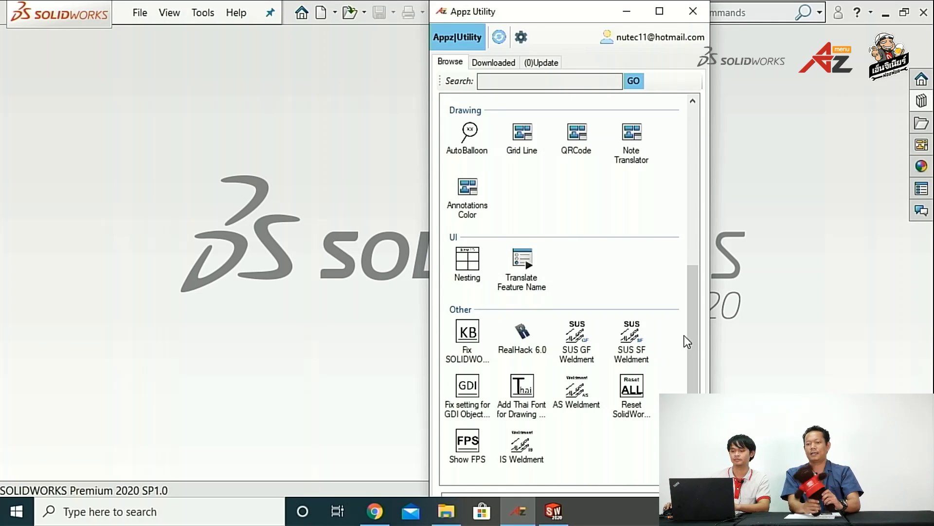
{"action": "left_click", "coordinate": [633, 389]}
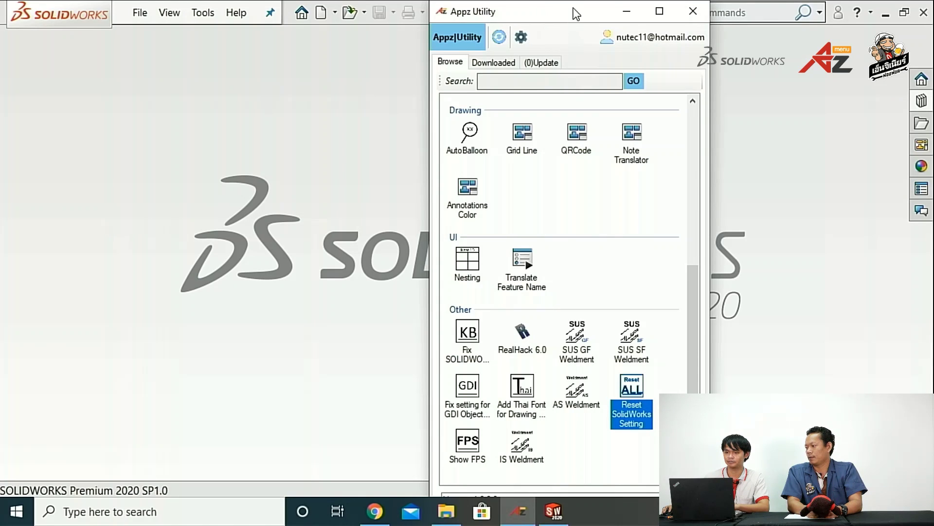
Maximize and restore the Appz Utility window, then close SOLIDWORKS
{"action": "mouse_move", "coordinate": [575, 14]}
{"action": "left_mouse_down"}
{"action": "mouse_move", "coordinate": [527, 21]}
{"action": "mouse_move", "coordinate": [515, 5]}
{"action": "left_mouse_up"}
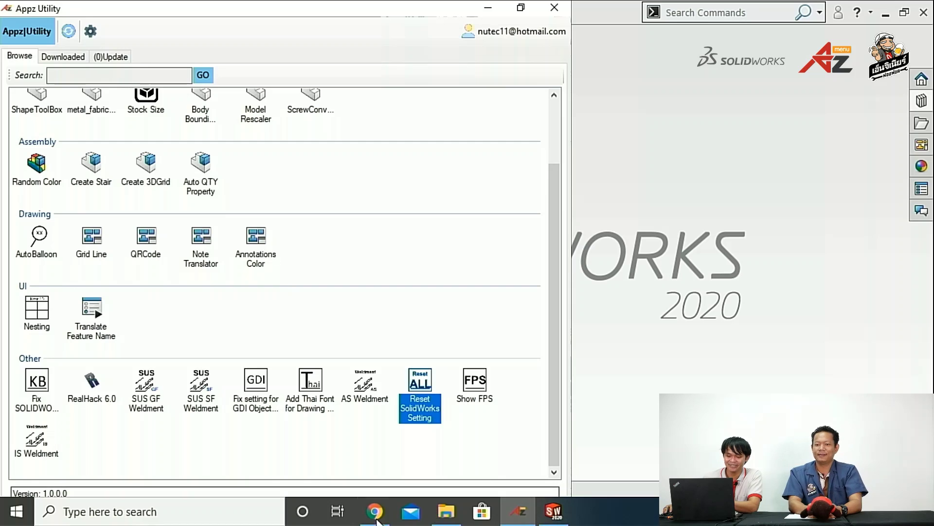
{"action": "mouse_move", "coordinate": [402, 11]}
{"action": "left_mouse_down"}
{"action": "mouse_move", "coordinate": [626, 49]}
{"action": "mouse_move", "coordinate": [565, 37]}
{"action": "left_mouse_up"}
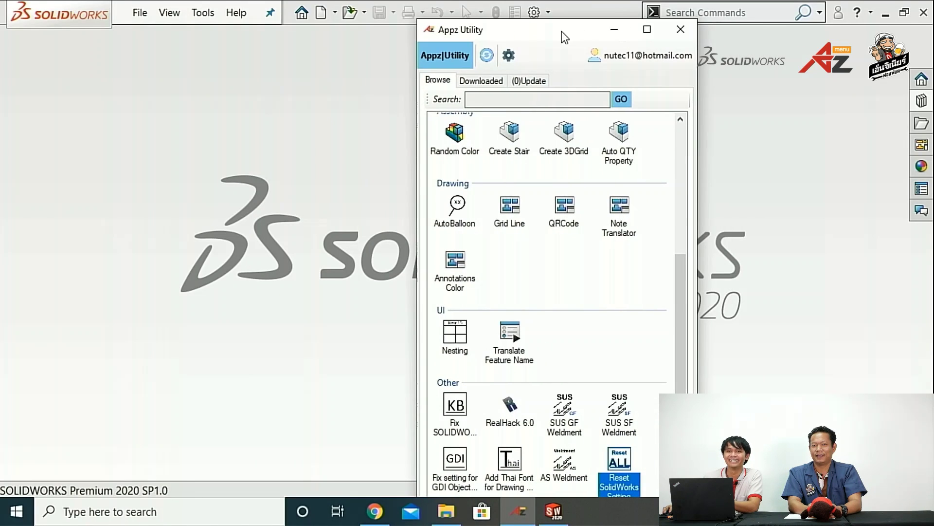
{"action": "left_click", "coordinate": [885, 14]}
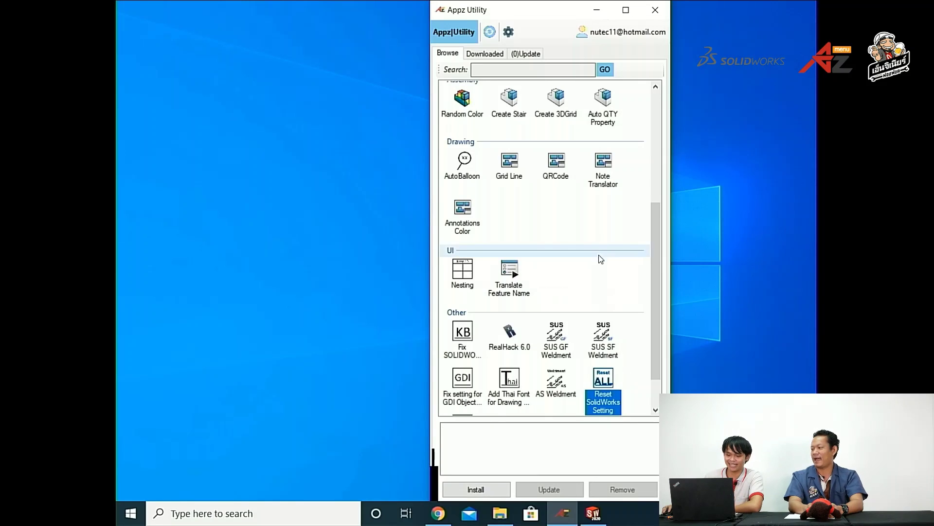
Install the Reset SolidWorks Setting tool and show the Downloaded tools list
{"action": "mouse_move", "coordinate": [554, 11]}
{"action": "left_mouse_down"}
{"action": "mouse_move", "coordinate": [453, 26]}
{"action": "mouse_move", "coordinate": [454, 18]}
{"action": "left_mouse_up"}
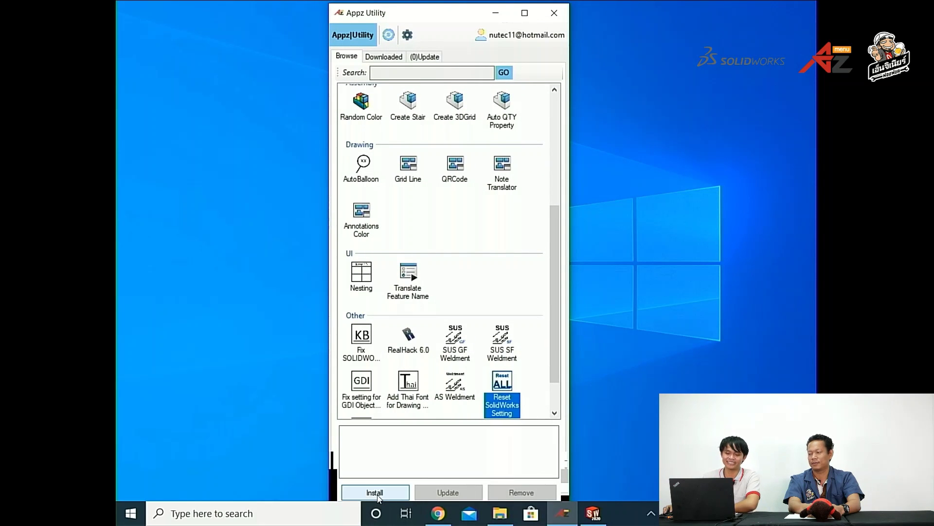
{"action": "left_click", "coordinate": [513, 385]}
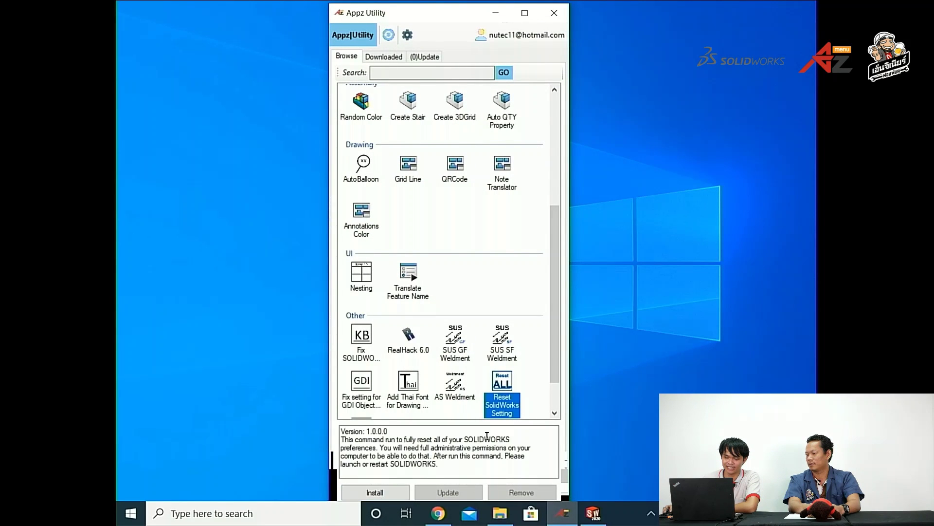
{"action": "left_click", "coordinate": [395, 494]}
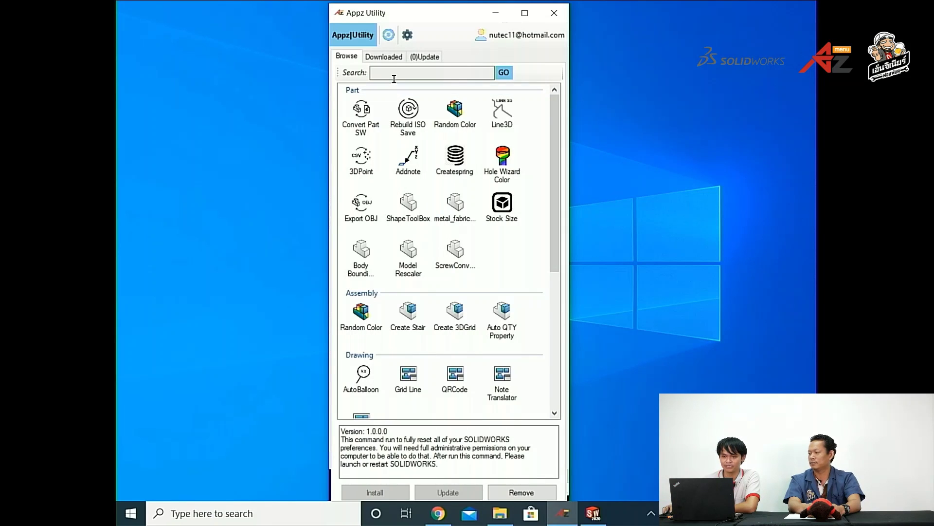
{"action": "left_click", "coordinate": [391, 58]}
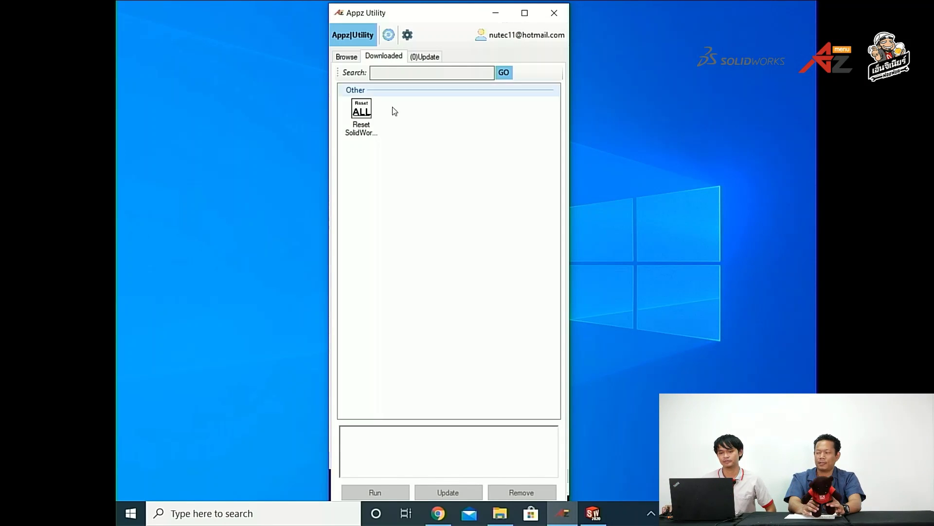
Run Reset SolidWorks Setting, read its reset-all-preferences description, then close the window
{"action": "left_click", "coordinate": [361, 112]}
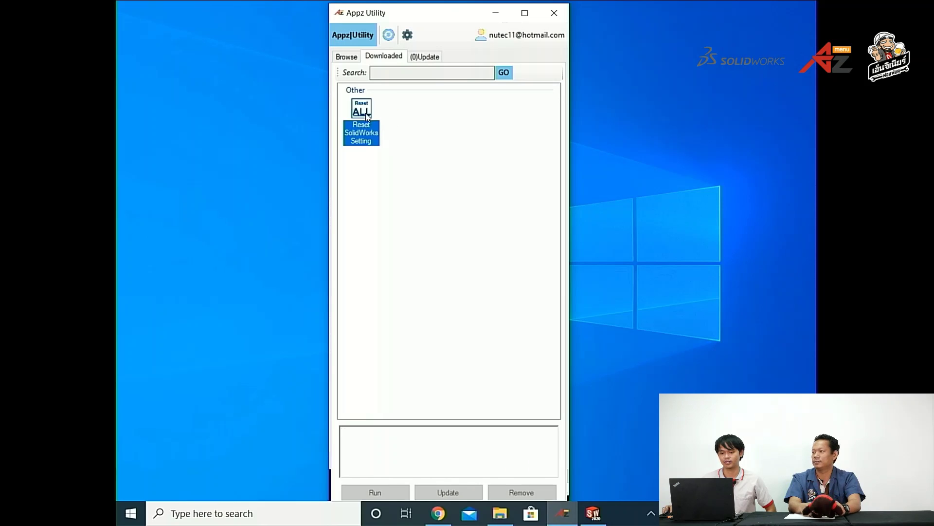
{"action": "left_click", "coordinate": [384, 492]}
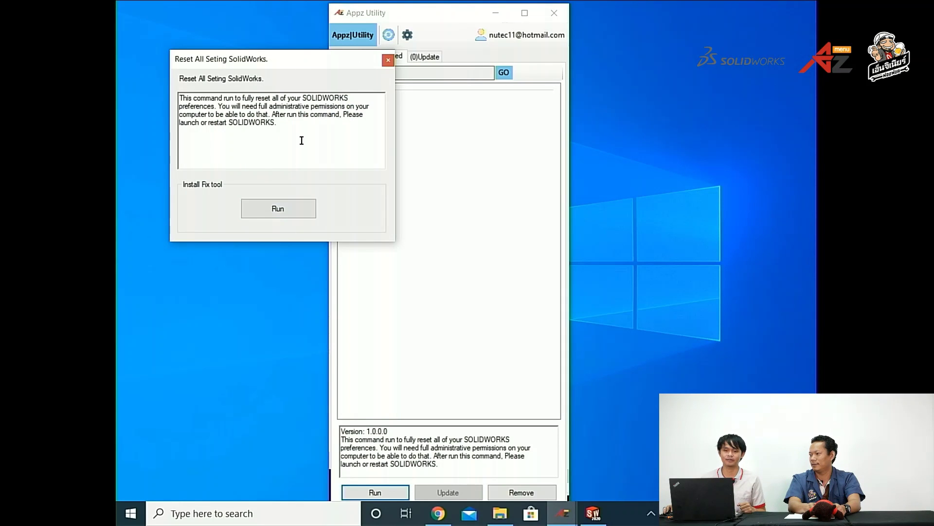
{"action": "left_click_drag", "start_coordinate": [302, 140], "coordinate": [209, 96]}
{"action": "left_click_drag", "start_coordinate": [345, 132], "coordinate": [194, 98]}
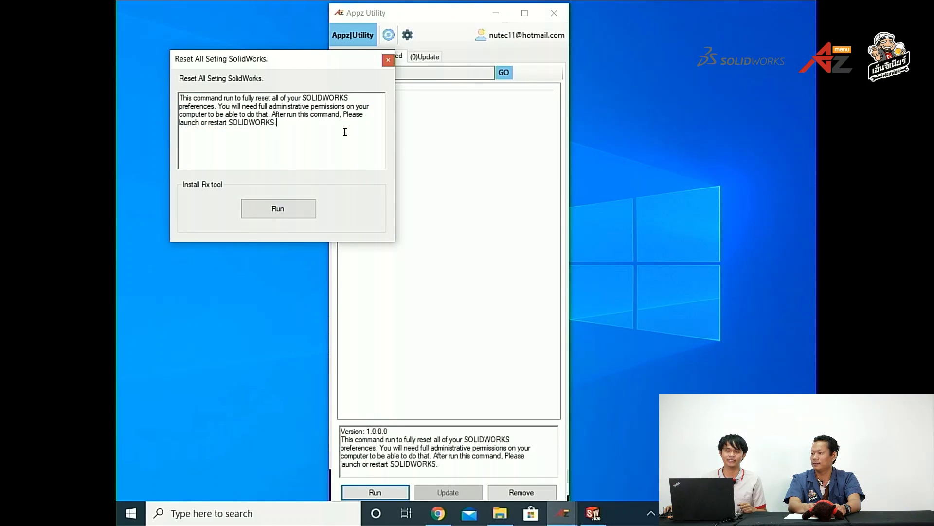
{"action": "left_click", "coordinate": [239, 114]}
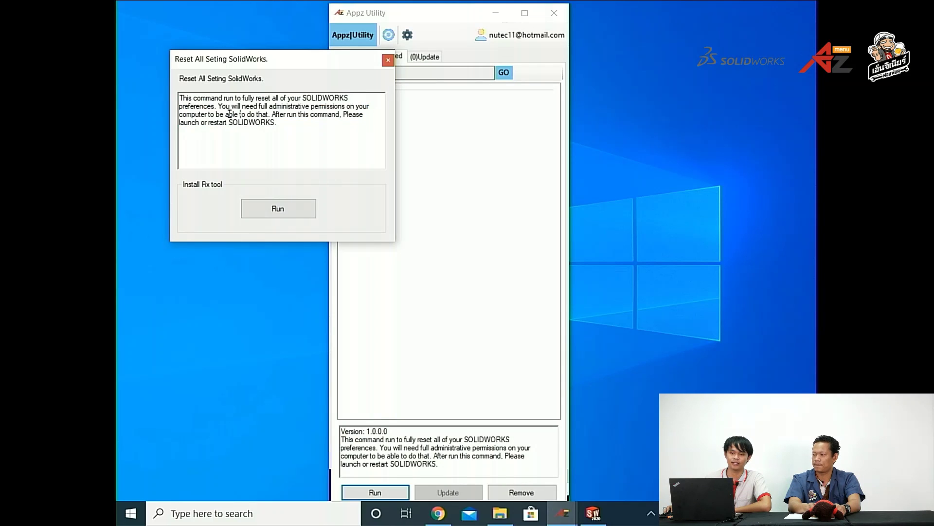
{"action": "left_click_drag", "start_coordinate": [232, 106], "coordinate": [274, 115]}
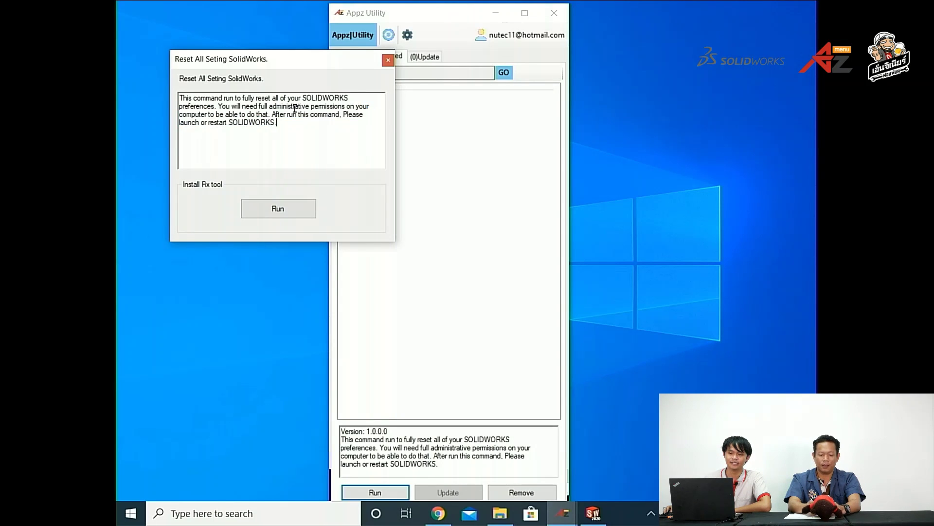
{"action": "left_click_drag", "start_coordinate": [331, 120], "coordinate": [217, 96]}
{"action": "left_click", "coordinate": [216, 96]}
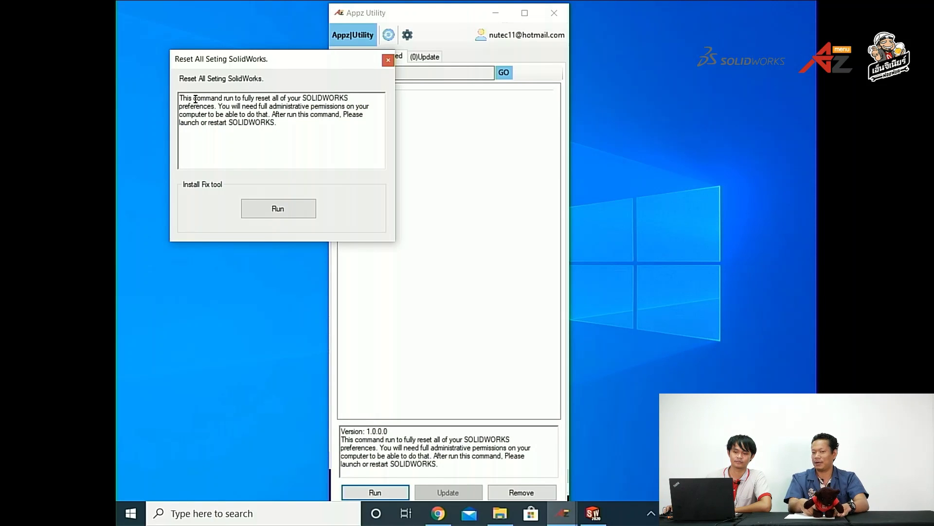
{"action": "left_click_drag", "start_coordinate": [180, 97], "coordinate": [301, 126]}
{"action": "left_click", "coordinate": [301, 126]}
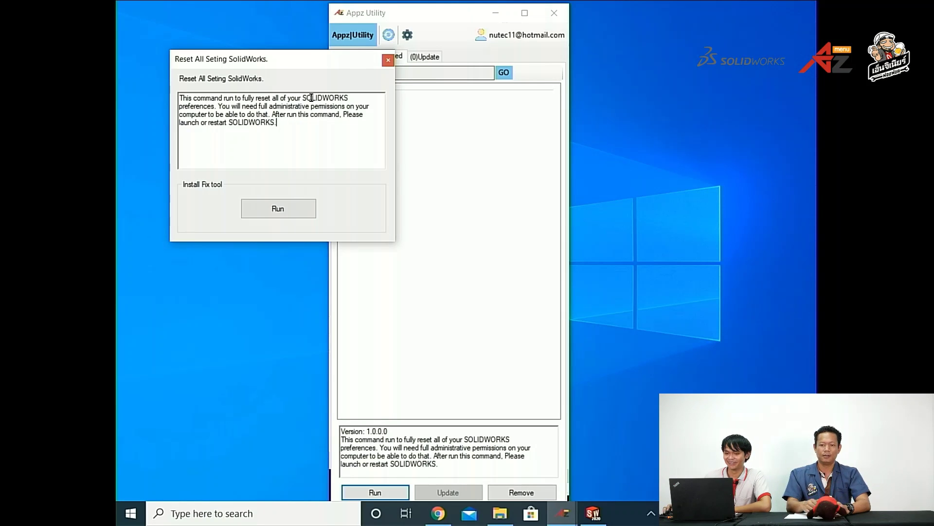
{"action": "left_click", "coordinate": [388, 60]}
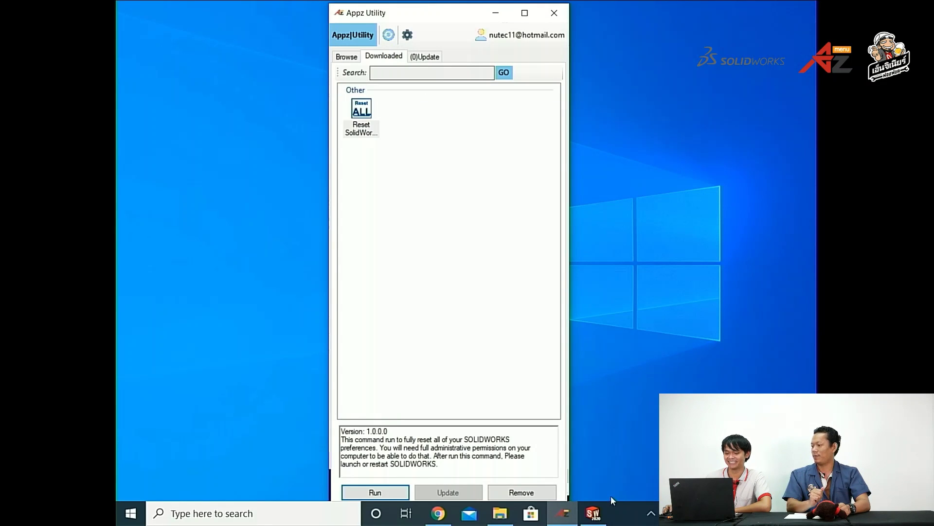
Bring SOLIDWORKS 2020 forward, check the Appz Utility login, then show the Options dropdown commands
{"action": "left_click", "coordinate": [601, 515]}
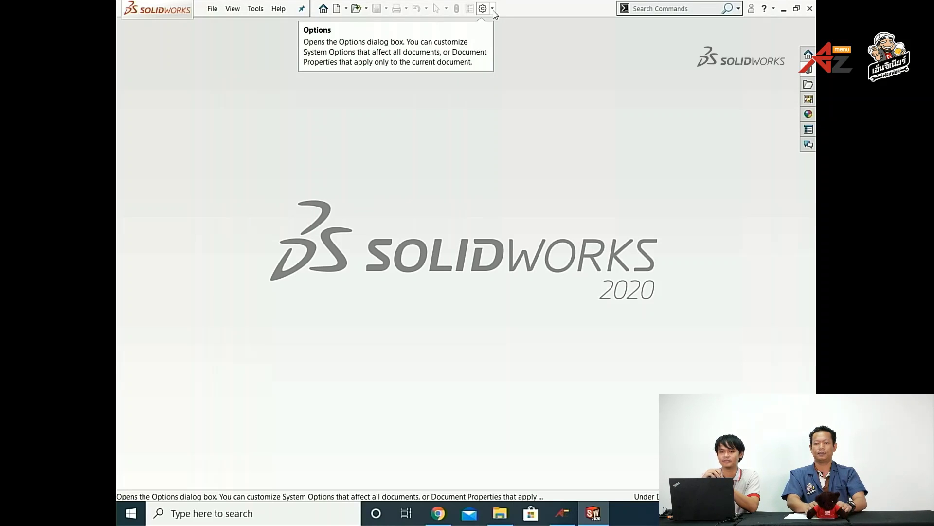
{"action": "left_click", "coordinate": [563, 513]}
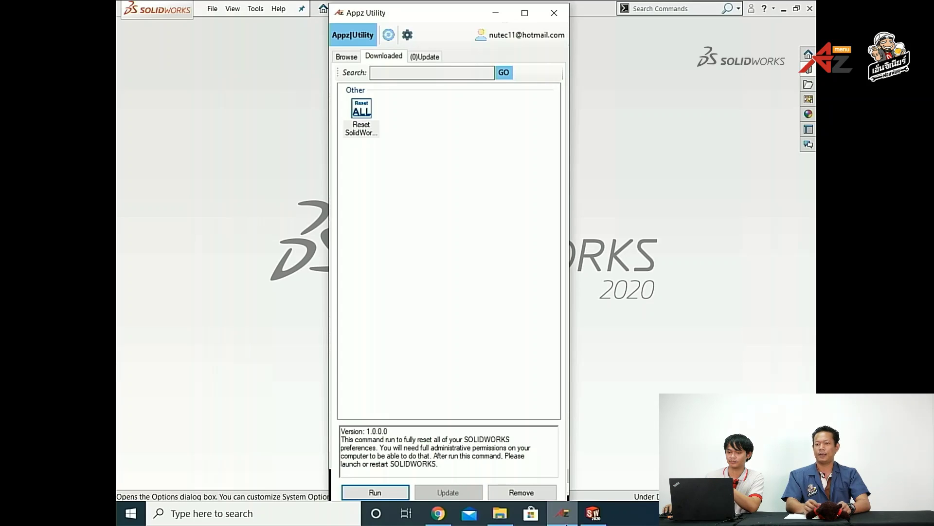
{"action": "left_click", "coordinate": [451, 355]}
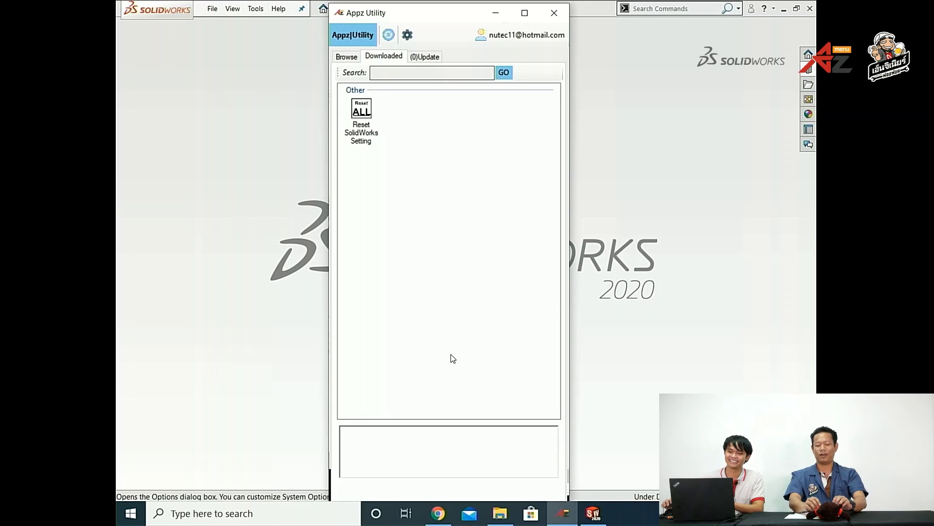
{"action": "left_click", "coordinate": [495, 29]}
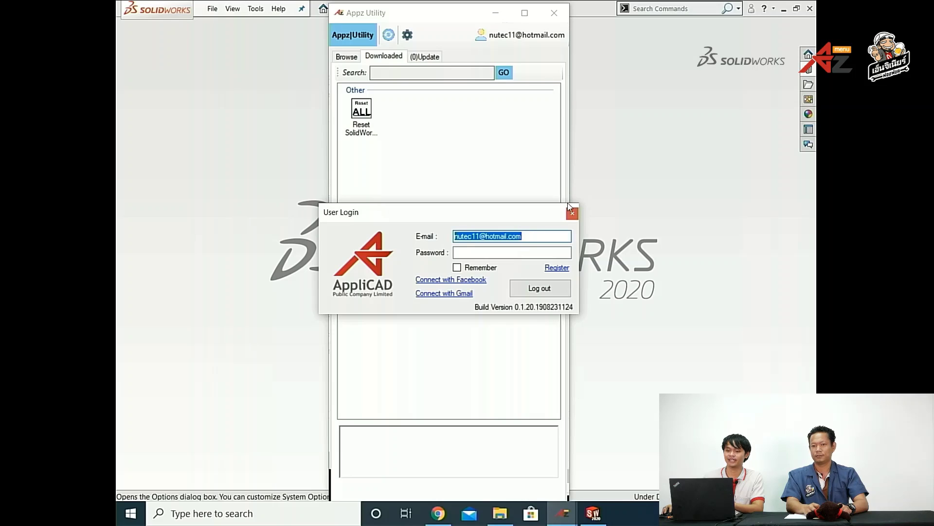
{"action": "left_click", "coordinate": [572, 212]}
{"action": "left_click", "coordinate": [495, 13]}
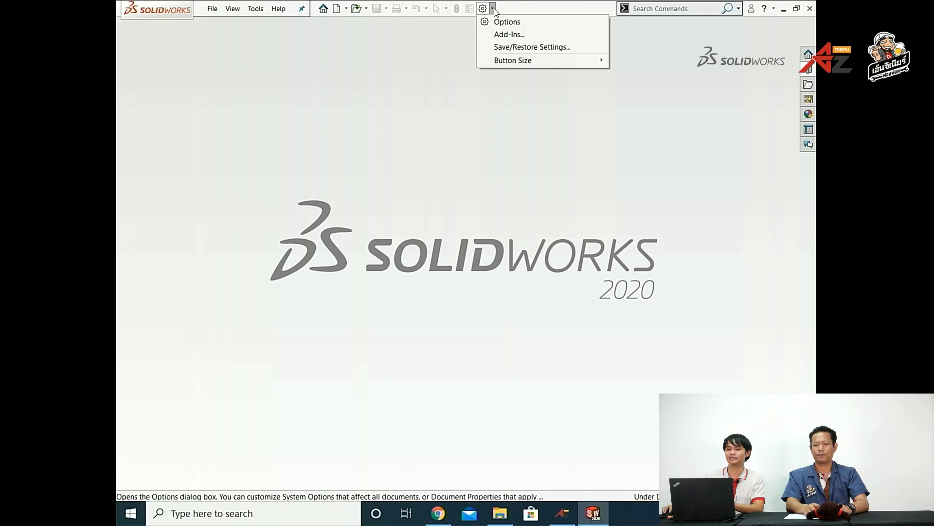
{"action": "left_click", "coordinate": [513, 47]}
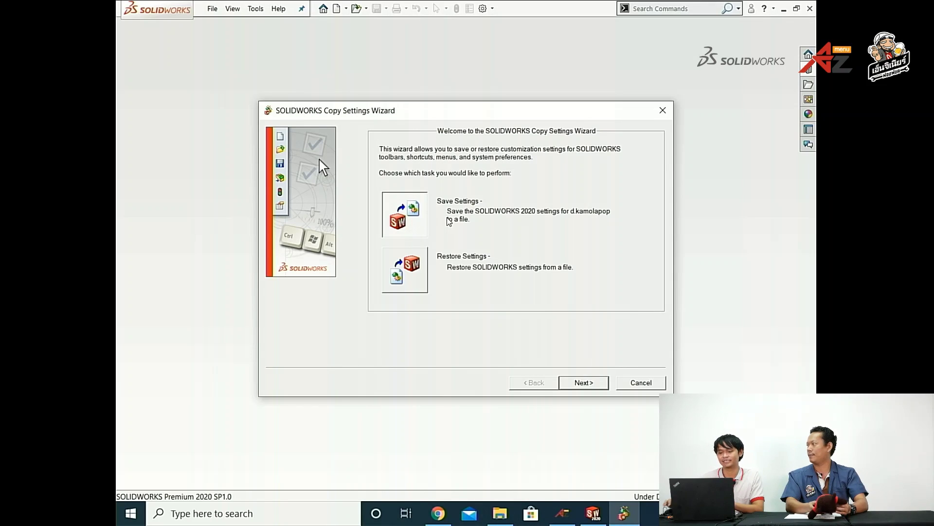
{"action": "left_click", "coordinate": [636, 384]}
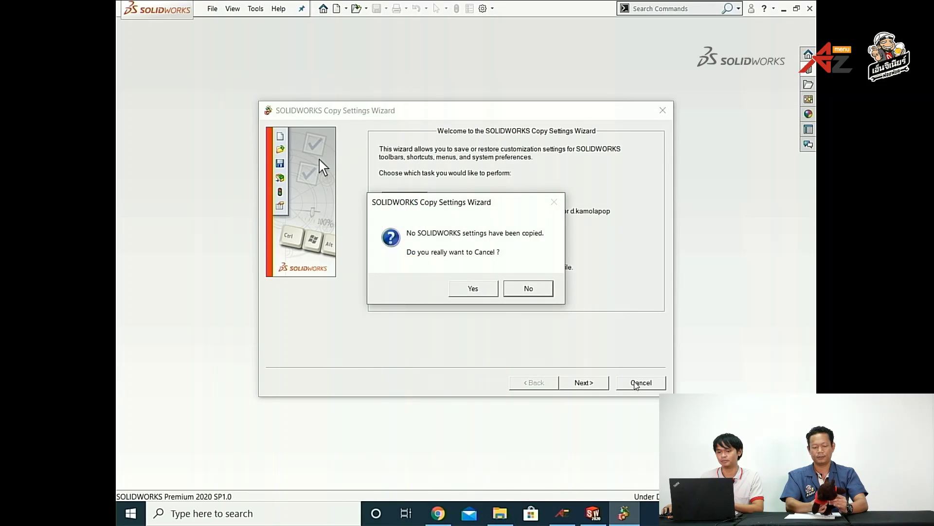
{"action": "left_click", "coordinate": [478, 289]}
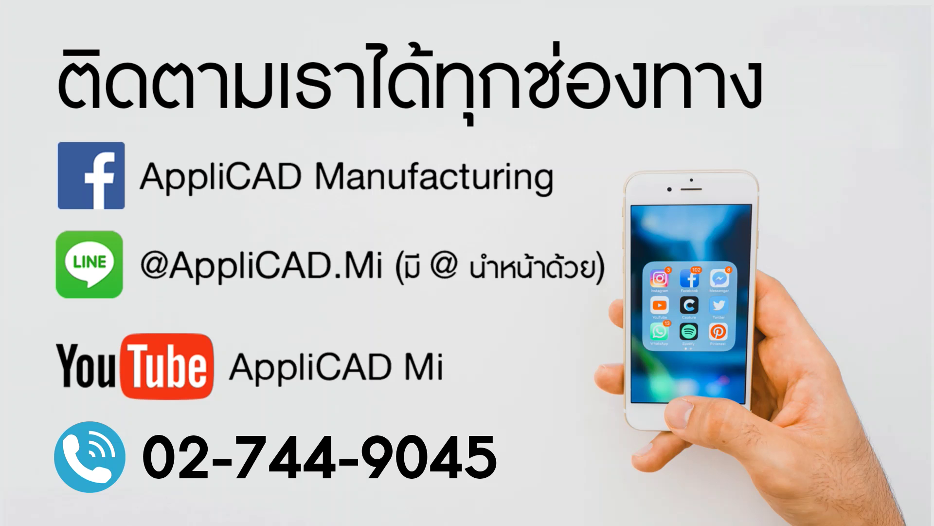